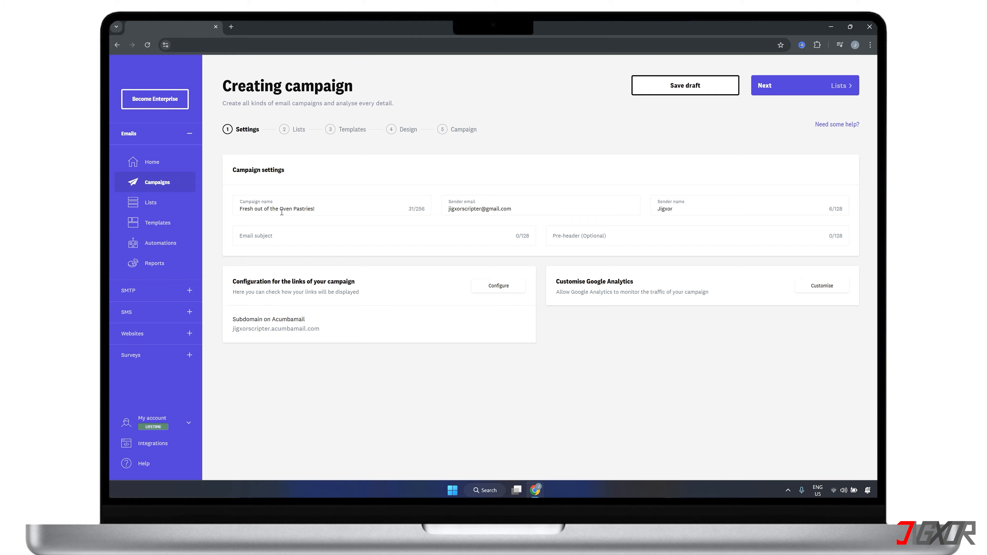
- Set the sender name to "Jigxor Pastries" and the email subject to "Start your sweet journey with 10% off! 🍪"
{"action": "key", "text": "Tab"}
{"action": "left_click", "coordinate": [350, 240]}
{"action": "type", "text": "Start your sweet journey with 10% off! 🍪"}
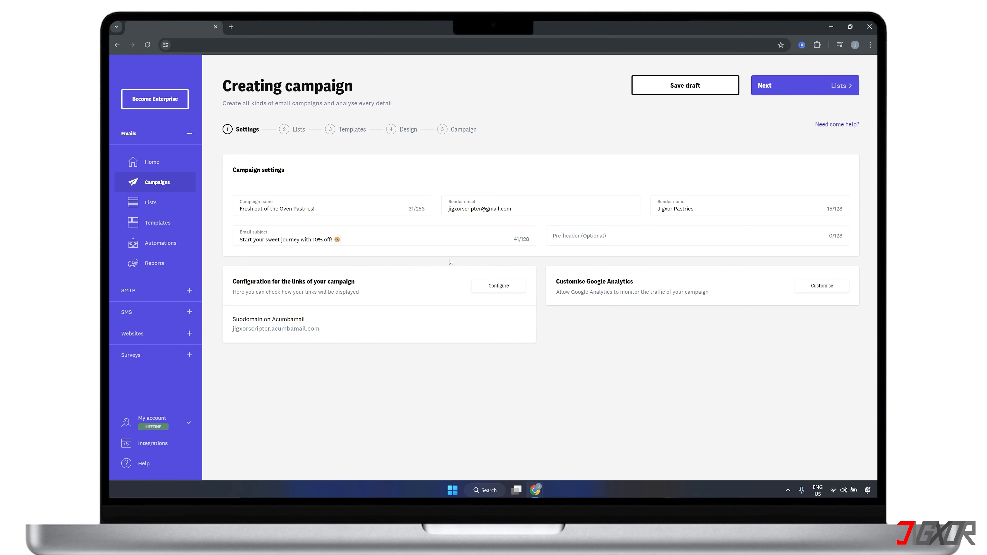
- Enable Google Analytics for the campaign, save that setting and continue to the subscriber lists
{"action": "left_click", "coordinate": [820, 286]}
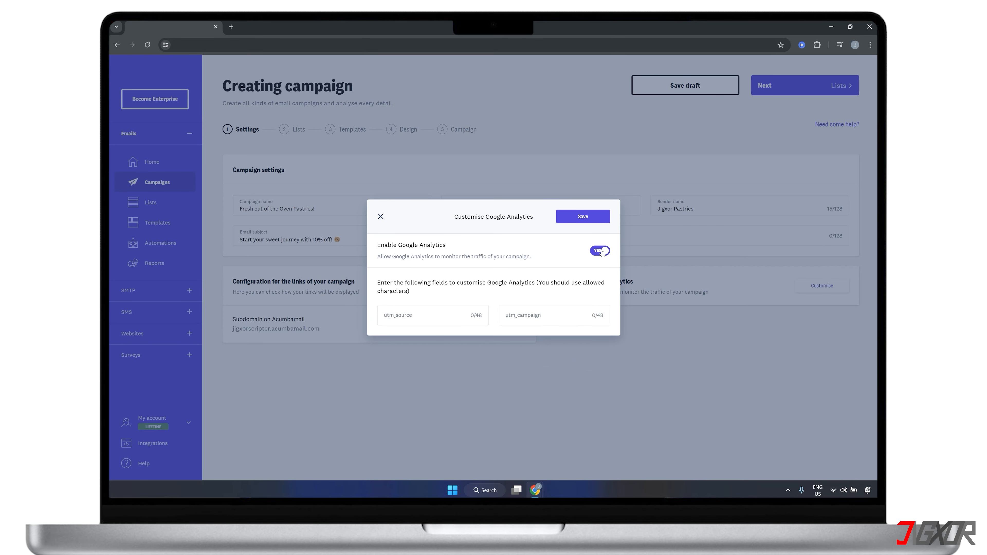
{"action": "left_click", "coordinate": [598, 222]}
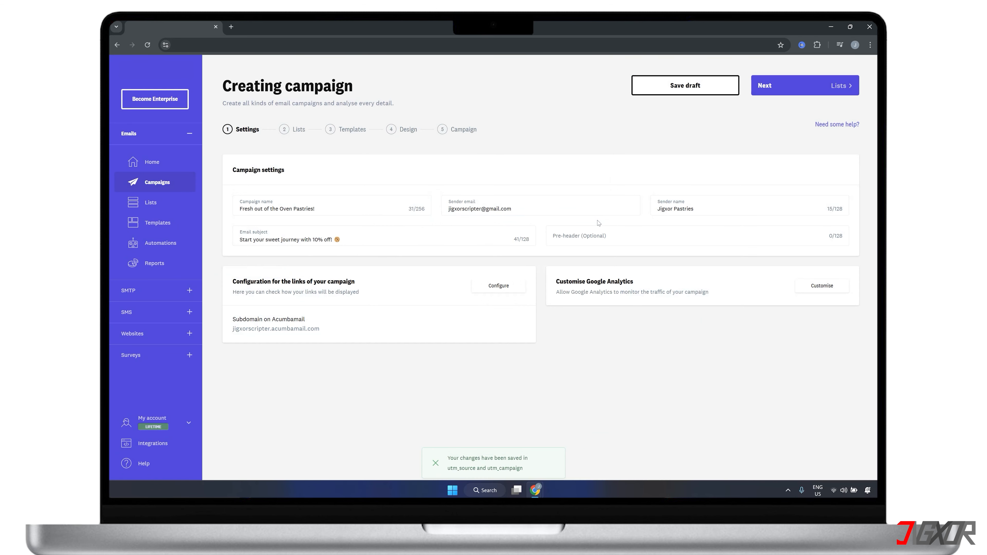
{"action": "left_click", "coordinate": [774, 91]}
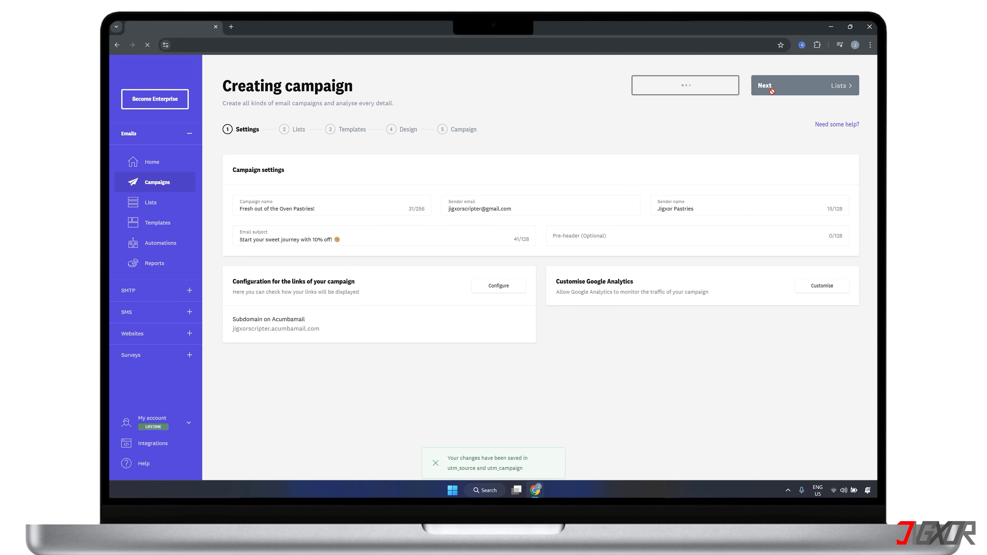
- Choose the Jigxor Pastries' Subscribers list and use the saved Jigxor Pastries template directly, without duplicating it
{"action": "left_click", "coordinate": [238, 229]}
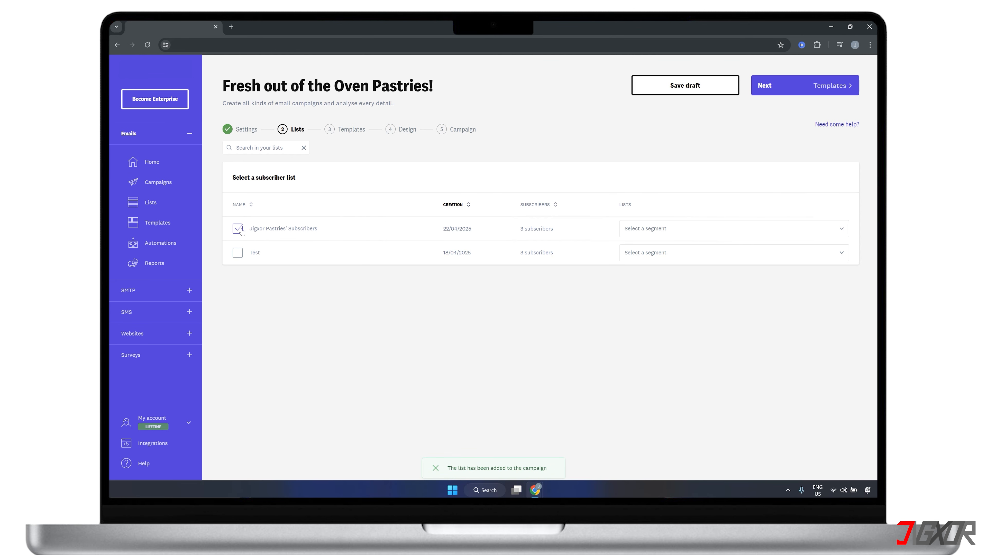
{"action": "left_click", "coordinate": [770, 85]}
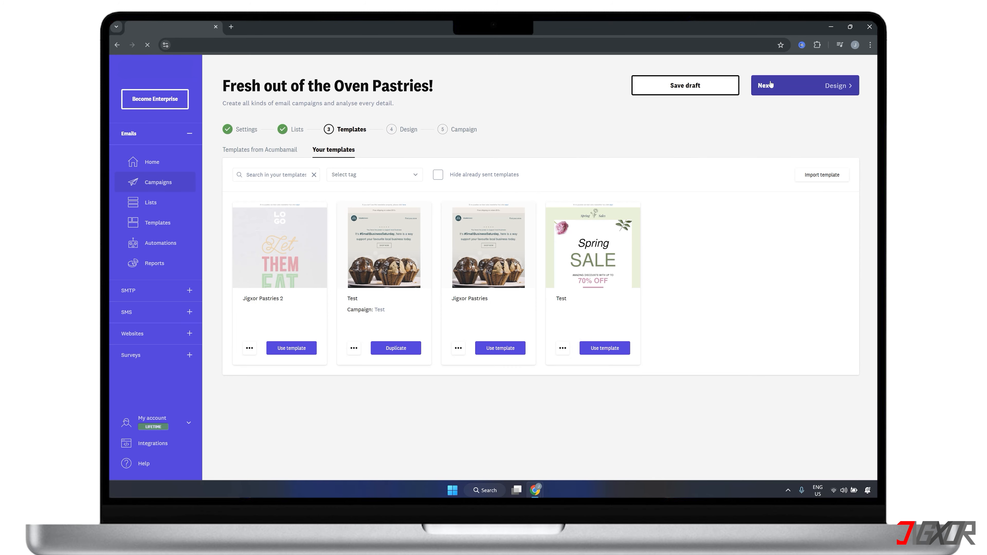
{"action": "left_click", "coordinate": [497, 348]}
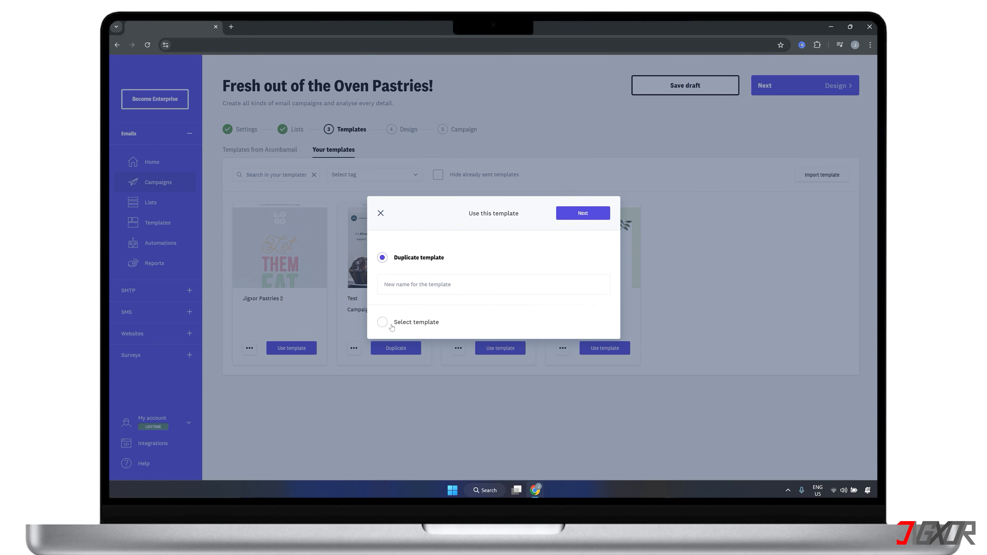
{"action": "left_click", "coordinate": [392, 327]}
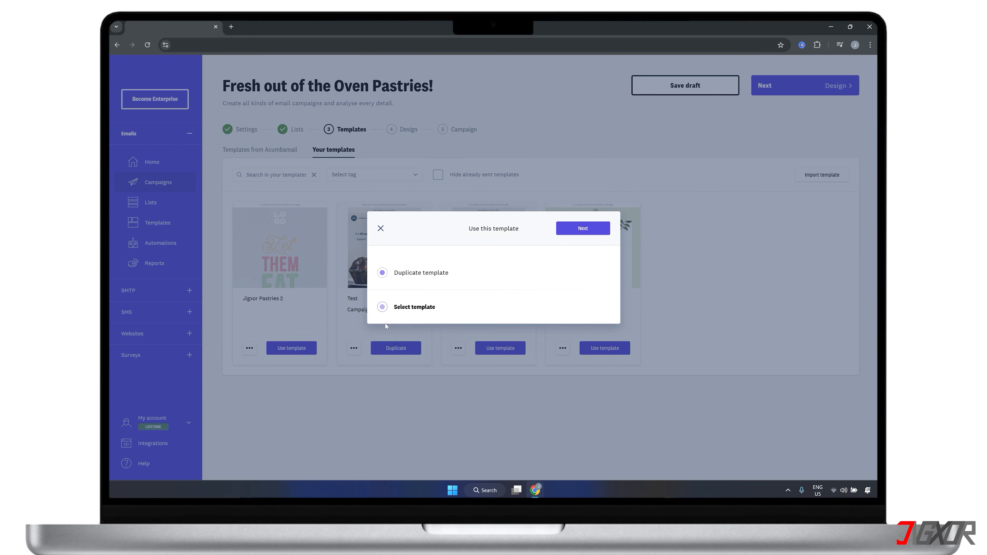
{"action": "left_click", "coordinate": [583, 229]}
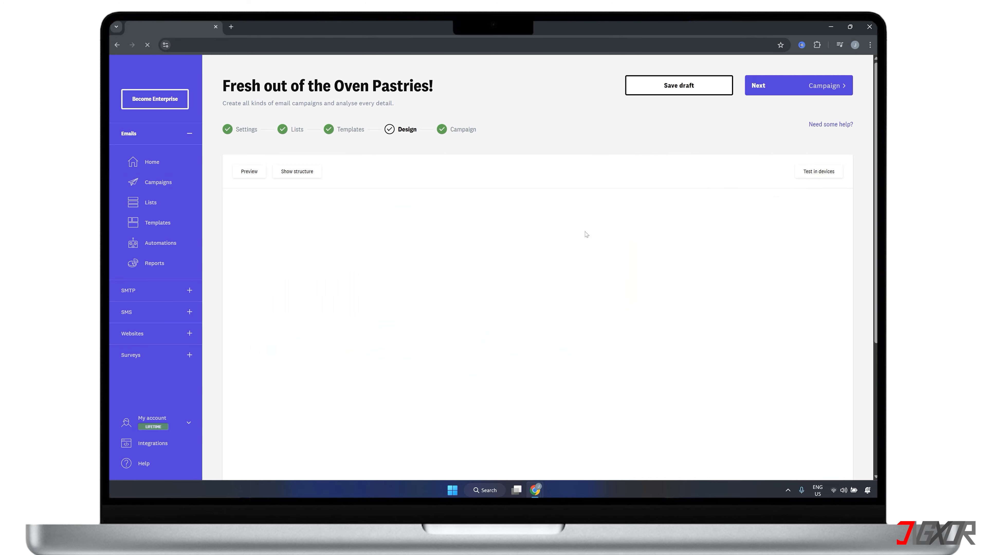
- Insert an image block above the "Today's sweet deals" heading and fill it with Image_1.jpg
{"action": "scroll", "coordinate": [586, 329], "scroll_direction": "down", "scroll_amount": 1}
{"action": "left_click", "coordinate": [587, 330]}
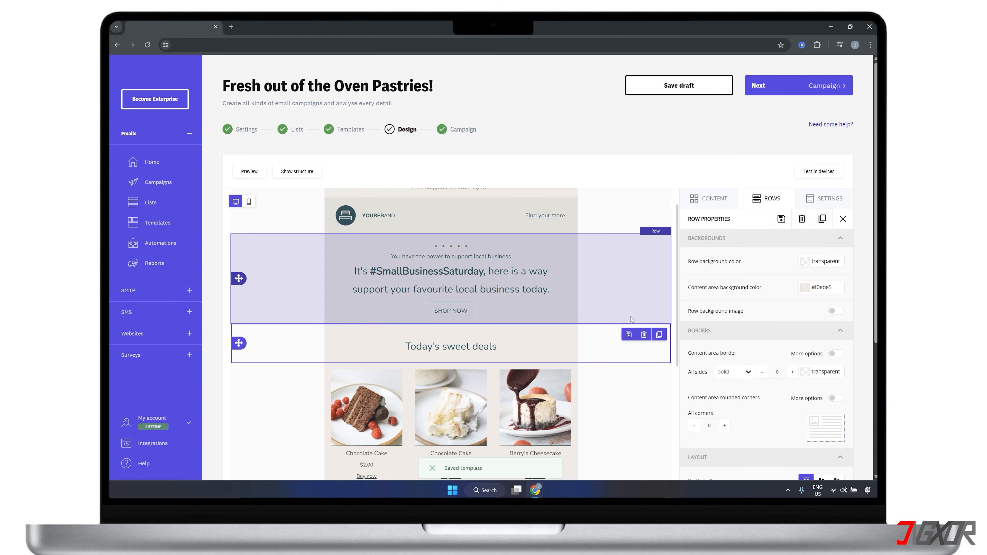
{"action": "left_click", "coordinate": [708, 198]}
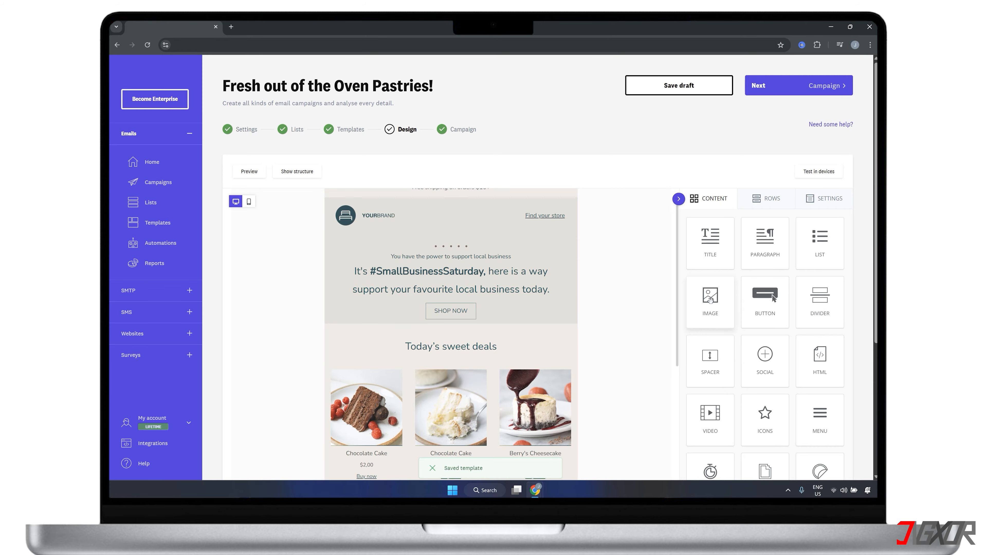
{"action": "left_click_drag", "start_coordinate": [708, 298], "coordinate": [466, 329]}
{"action": "left_click", "coordinate": [451, 393]}
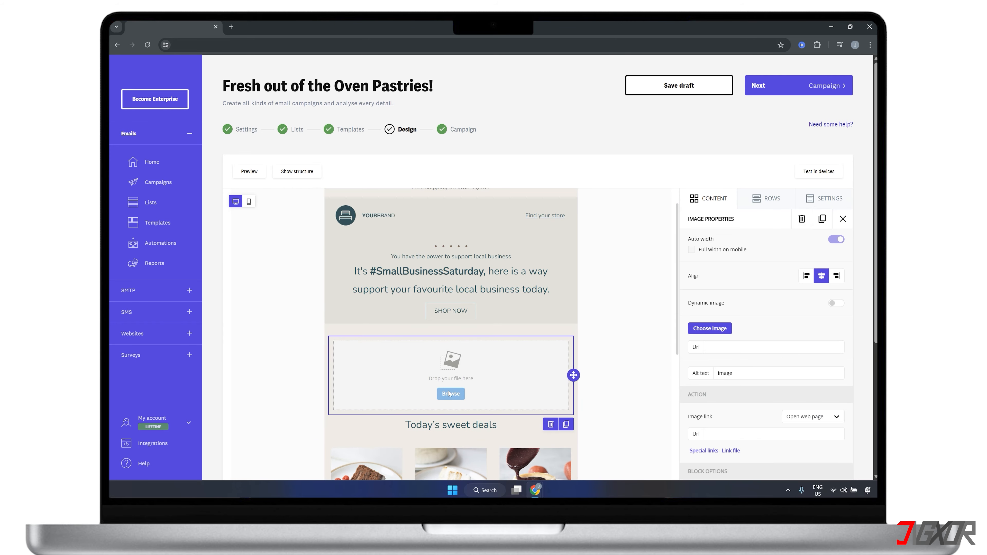
{"action": "left_click", "coordinate": [425, 340]}
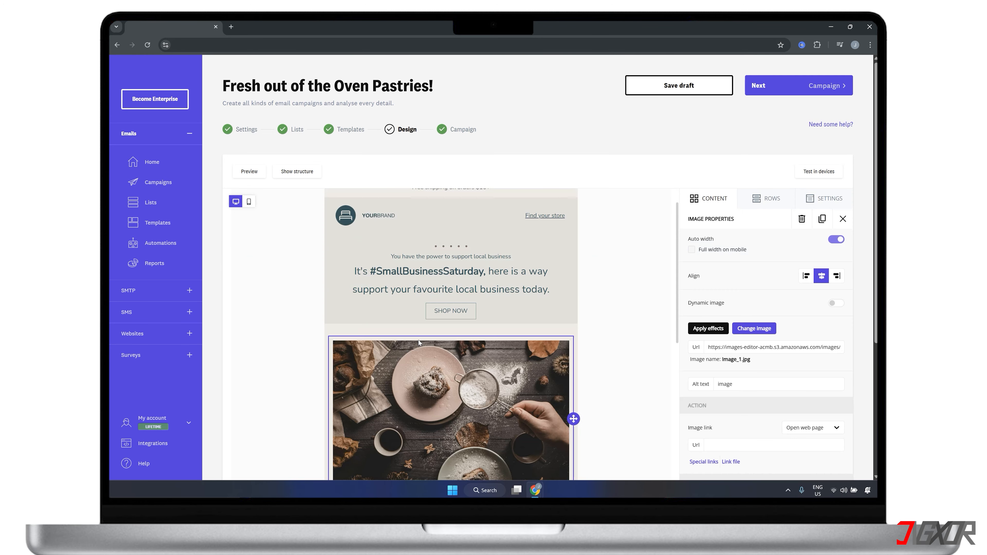
- Replace the "Today's sweet deals" heading with "Customers can't stop craving these 🍰"
{"action": "scroll", "coordinate": [489, 347], "scroll_direction": "down", "scroll_amount": 3}
{"action": "scroll", "coordinate": [489, 348], "scroll_direction": "down", "scroll_amount": 2}
{"action": "triple_click", "coordinate": [459, 300]}
{"action": "type", "text": "Customers"}
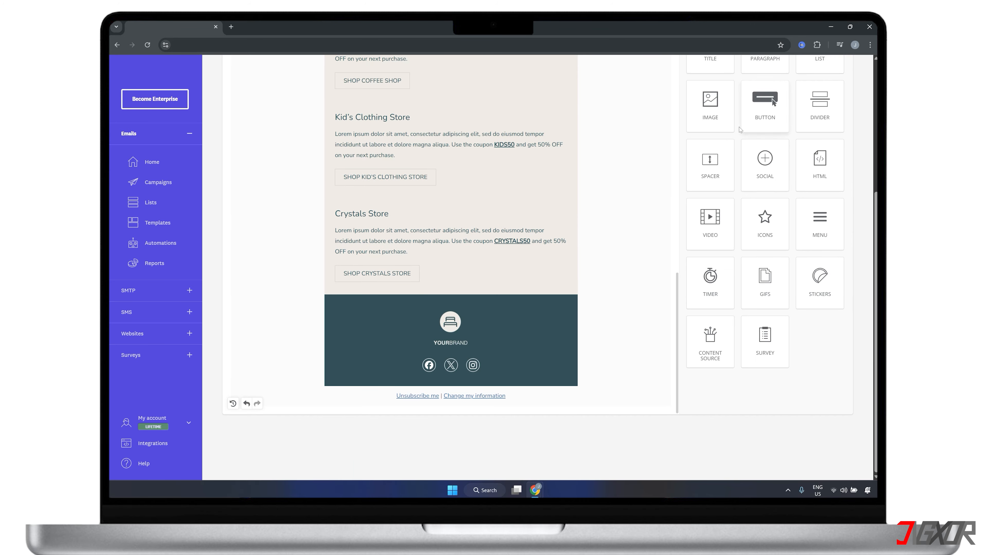
- Insert an image block with Image_2.jpg in the dark footer section of the email and close its properties
{"action": "left_click_drag", "start_coordinate": [719, 117], "coordinate": [453, 323]}
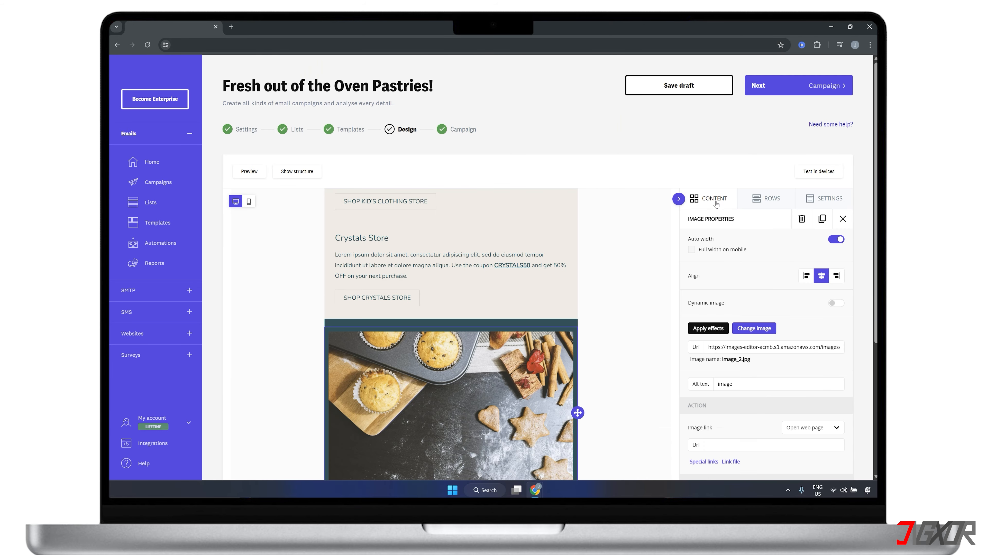
{"action": "left_click", "coordinate": [863, 337]}
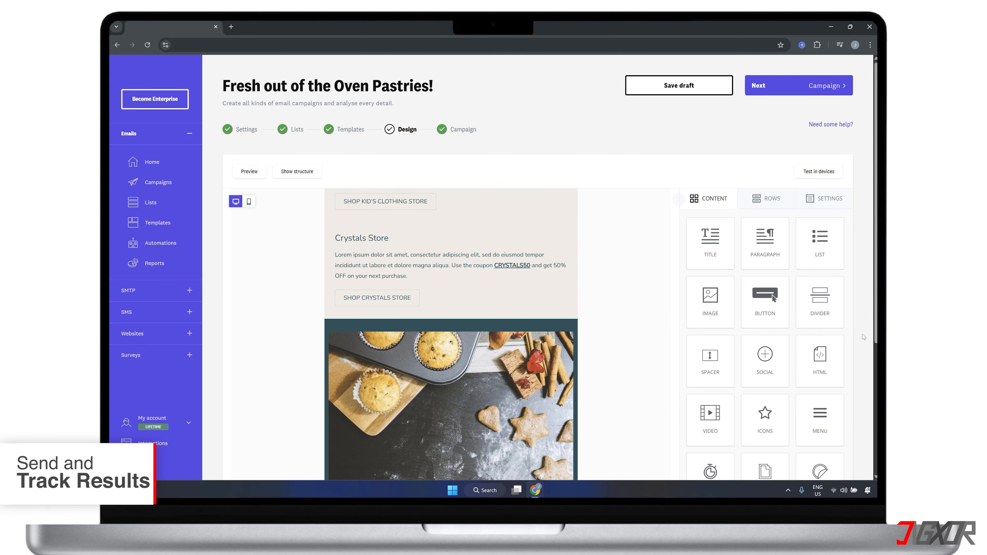
- Finish the design, continue to the campaign summary and send the campaign immediately
{"action": "left_click", "coordinate": [788, 87]}
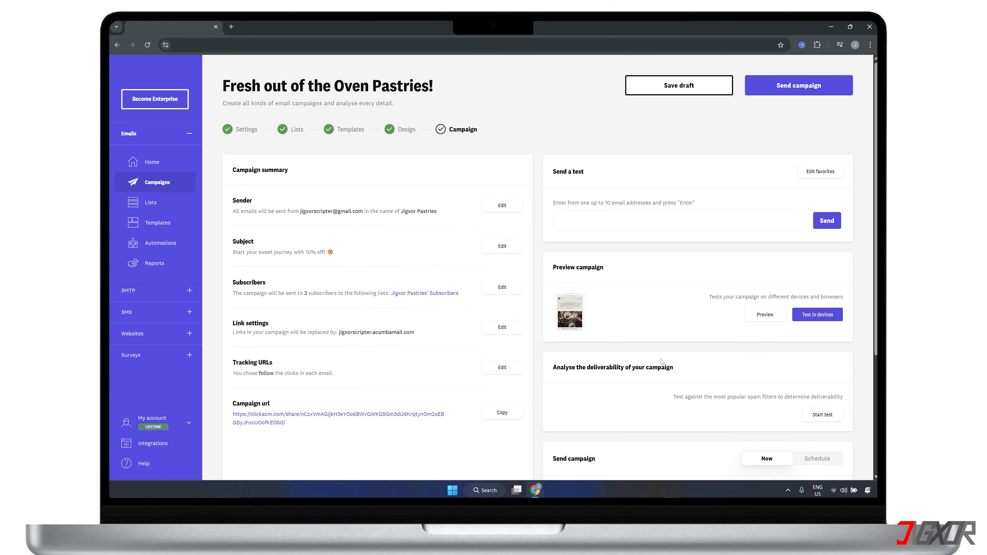
{"action": "scroll", "coordinate": [662, 362], "scroll_direction": "down", "scroll_amount": 3}
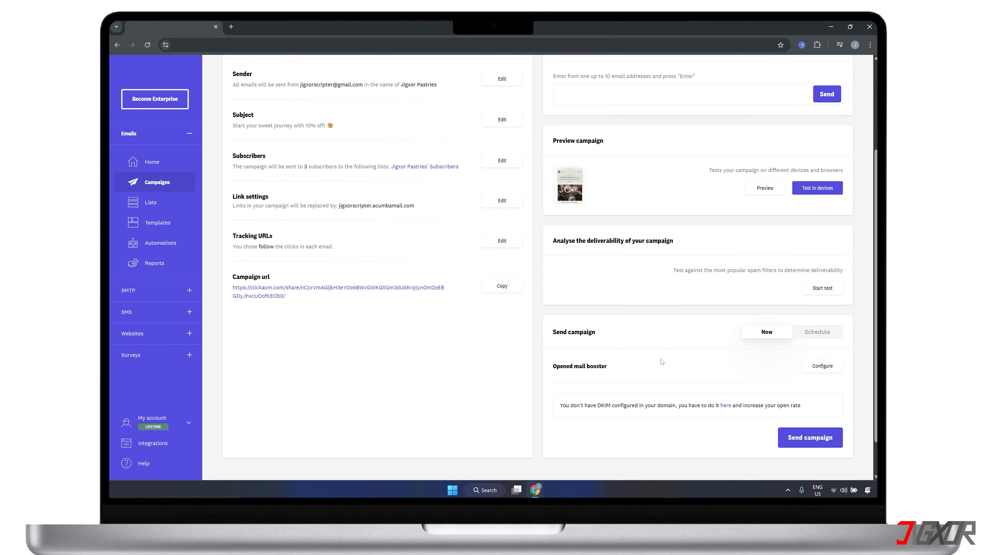
{"action": "left_click", "coordinate": [812, 437]}
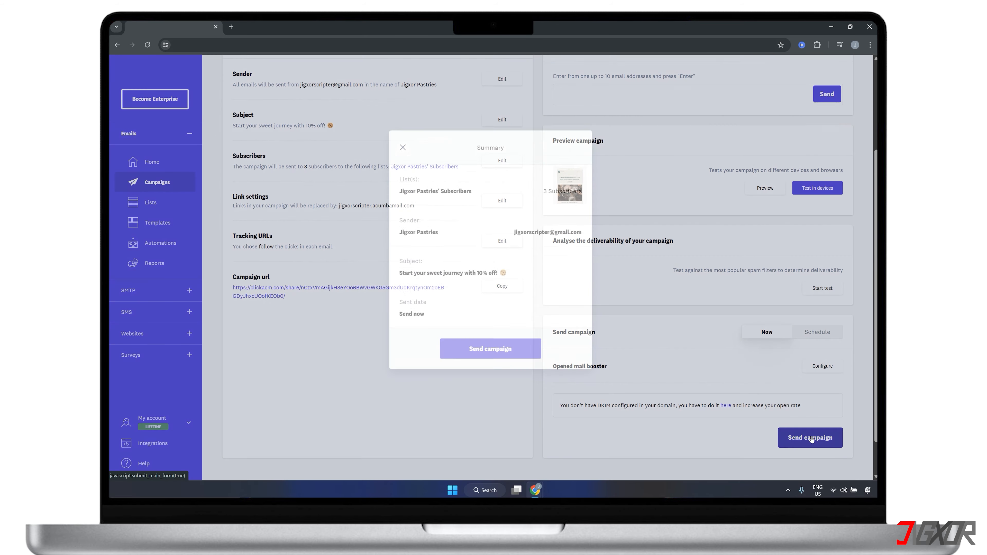
{"action": "left_click", "coordinate": [490, 367]}
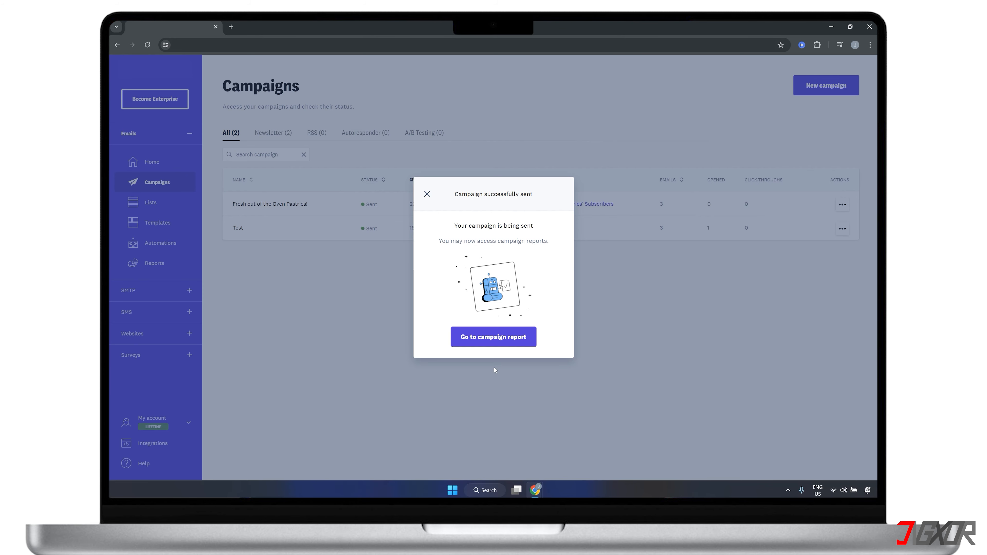
- Open the sent campaign's report and review its summary, delivered email status and sent email status
{"action": "left_click", "coordinate": [494, 337]}
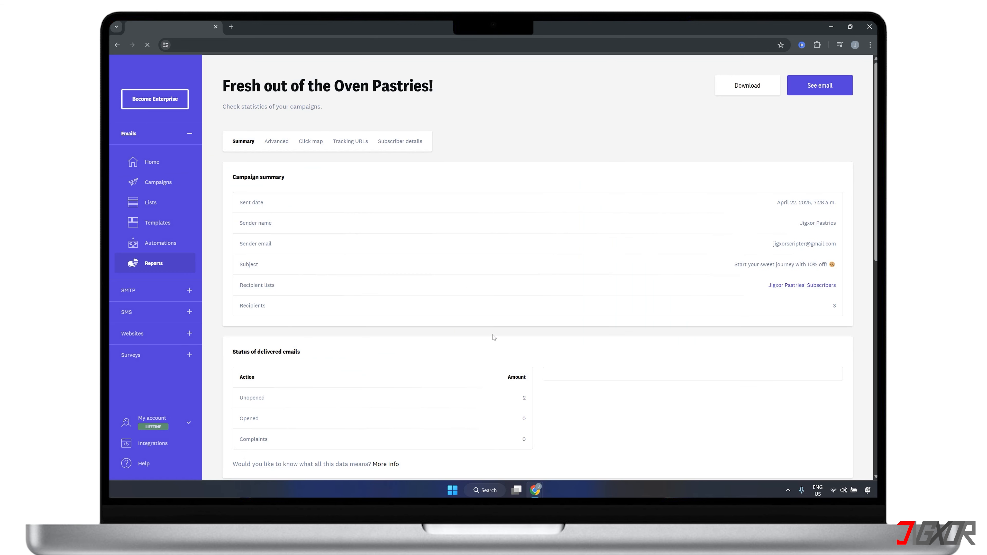
{"action": "scroll", "coordinate": [493, 337], "scroll_direction": "down", "scroll_amount": 1}
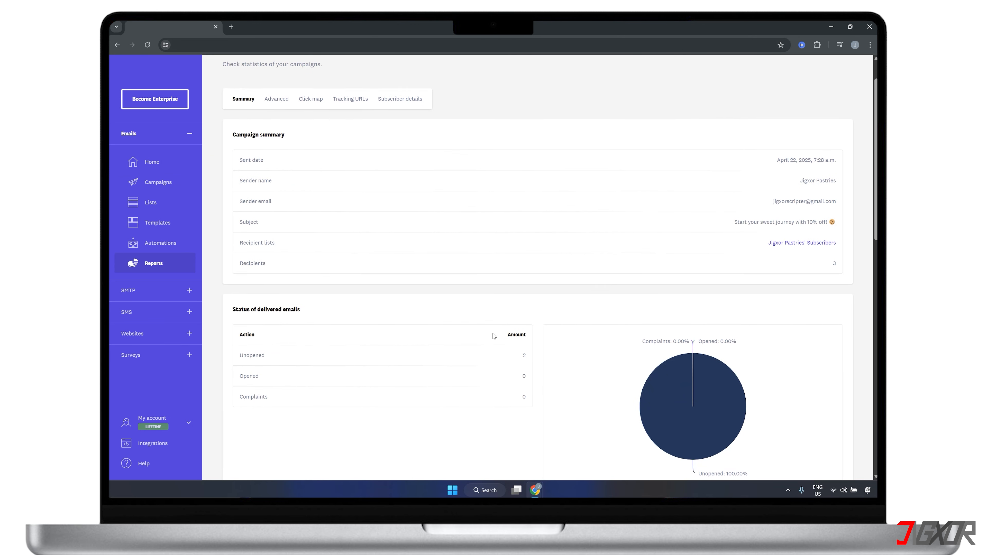
{"action": "scroll", "coordinate": [493, 336], "scroll_direction": "down", "scroll_amount": 2}
{"action": "scroll", "coordinate": [494, 336], "scroll_direction": "down", "scroll_amount": 4}
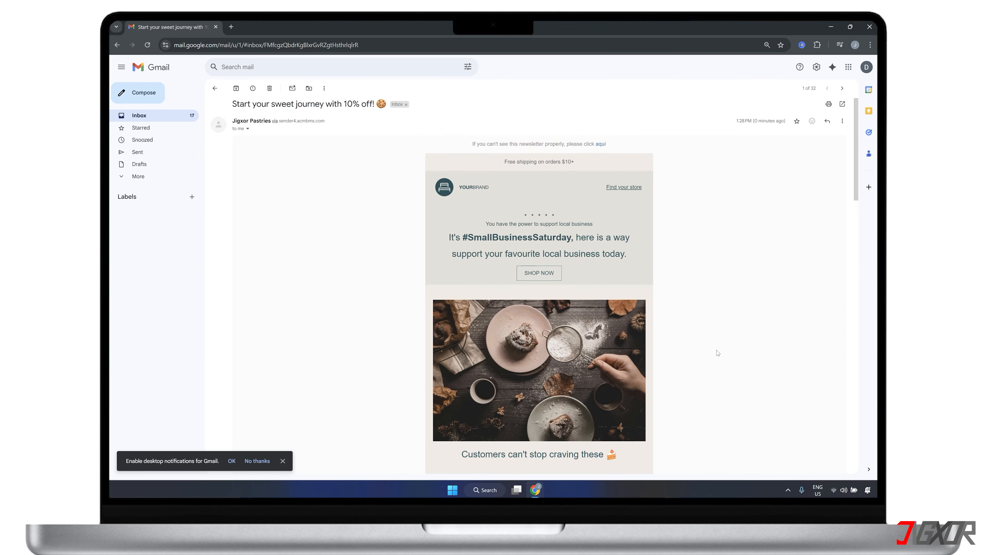
- Read through the received newsletter in Gmail, then return to the campaign report and refresh it to check the opened share
{"action": "scroll", "coordinate": [718, 353], "scroll_direction": "down", "scroll_amount": 5}
{"action": "scroll", "coordinate": [717, 353], "scroll_direction": "down", "scroll_amount": 6}
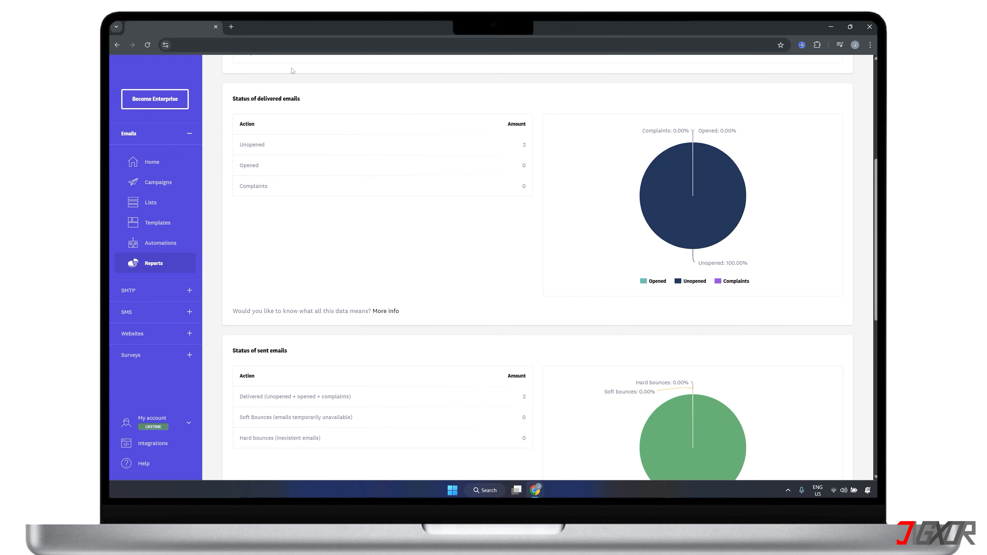
{"action": "left_click", "coordinate": [148, 45]}
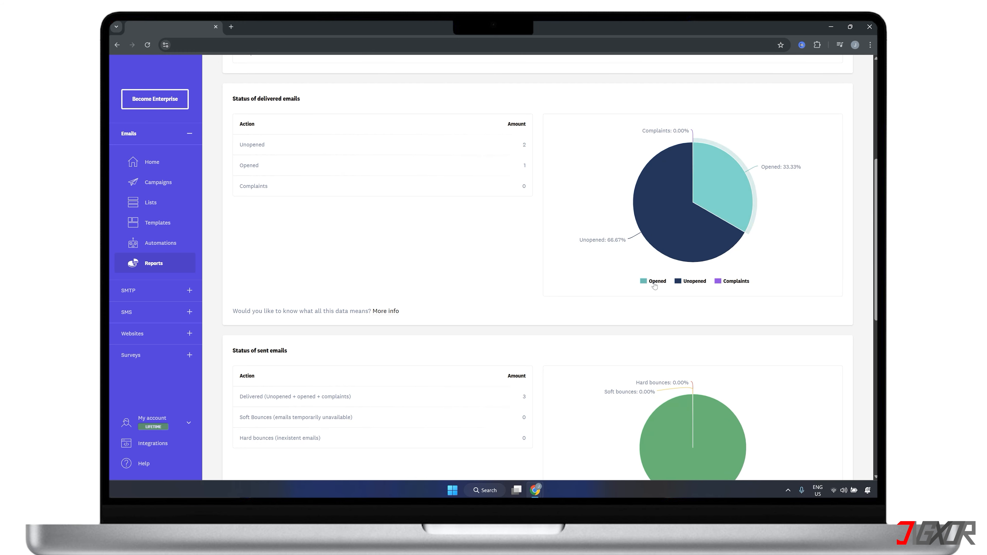
{"action": "mouse_move", "coordinate": [712, 203]}
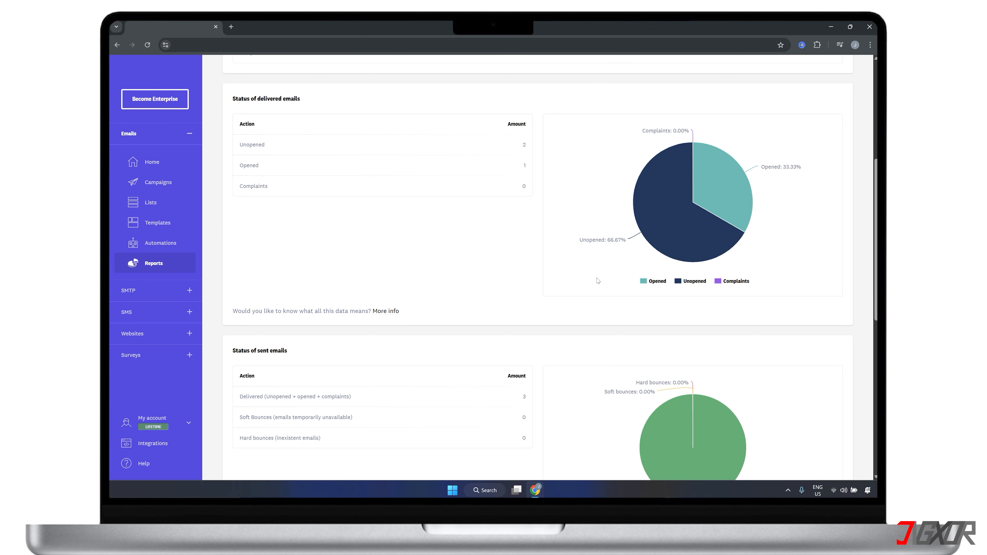
- Create a new automation named "Send Newsletter to New Subscribers"
{"action": "left_click", "coordinate": [174, 244]}
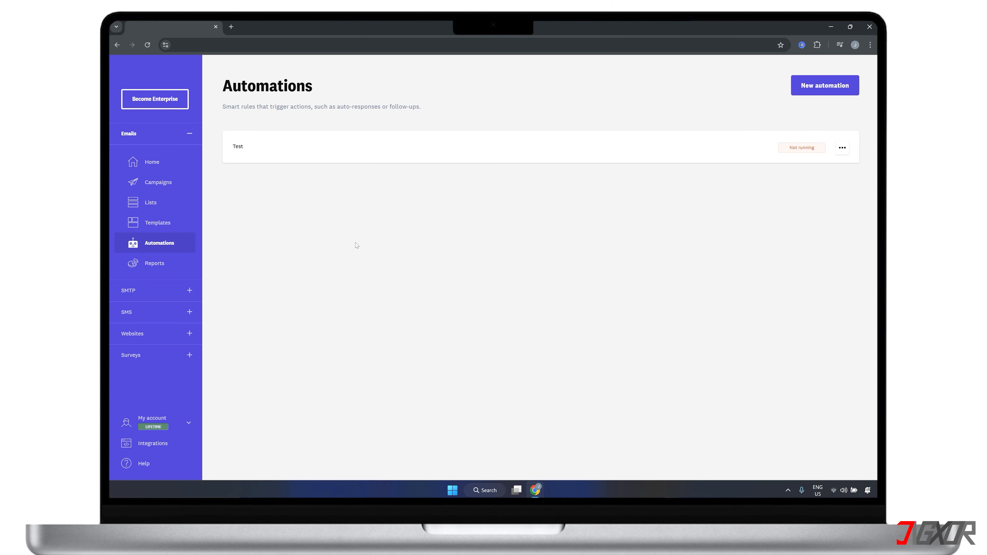
{"action": "left_click", "coordinate": [807, 92]}
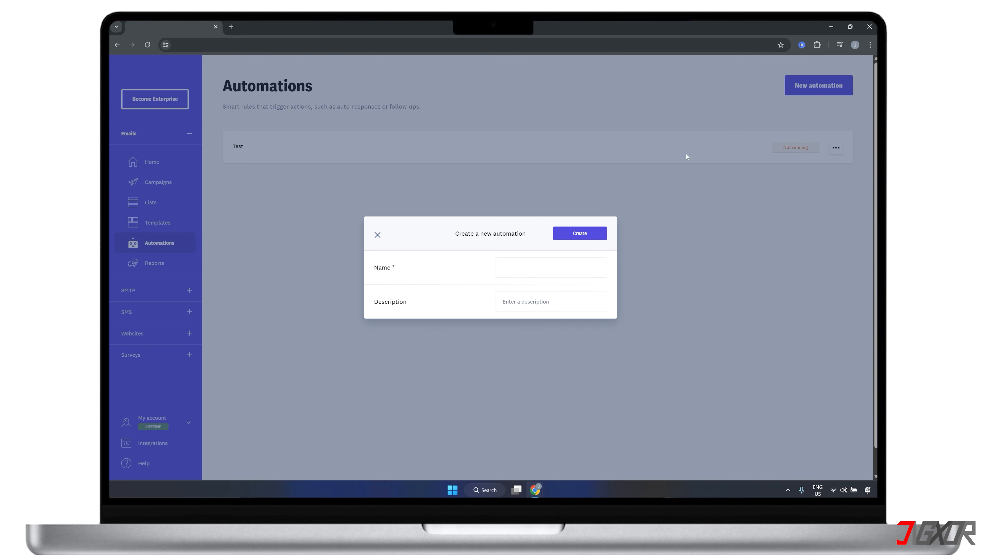
{"action": "type", "text": "Send Newsletter to New Subscribers"}
{"action": "left_click", "coordinate": [569, 235]}
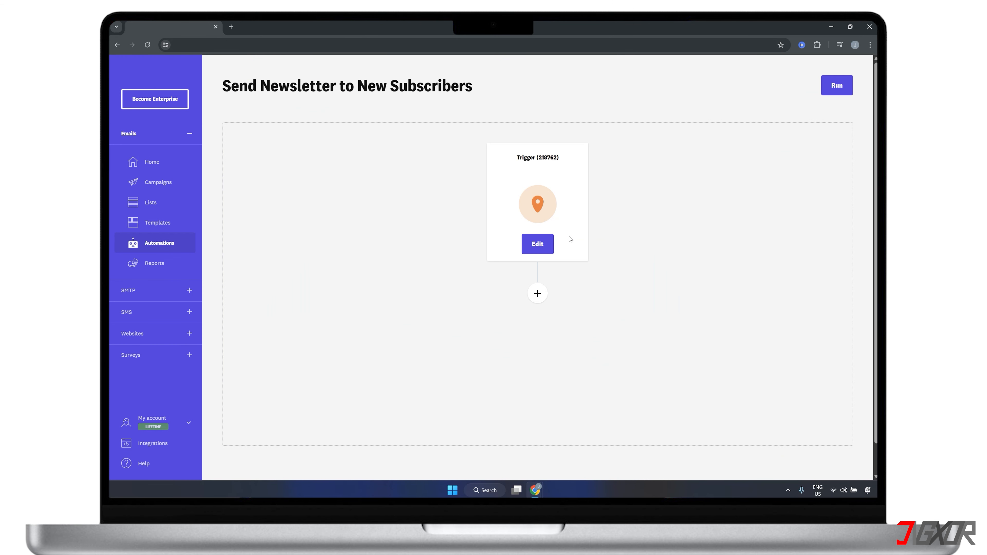
- Set the automation's trigger to "New subscriber on the list" for the Jigxor Pastries' Subscribers list and apply it
{"action": "left_click", "coordinate": [538, 246]}
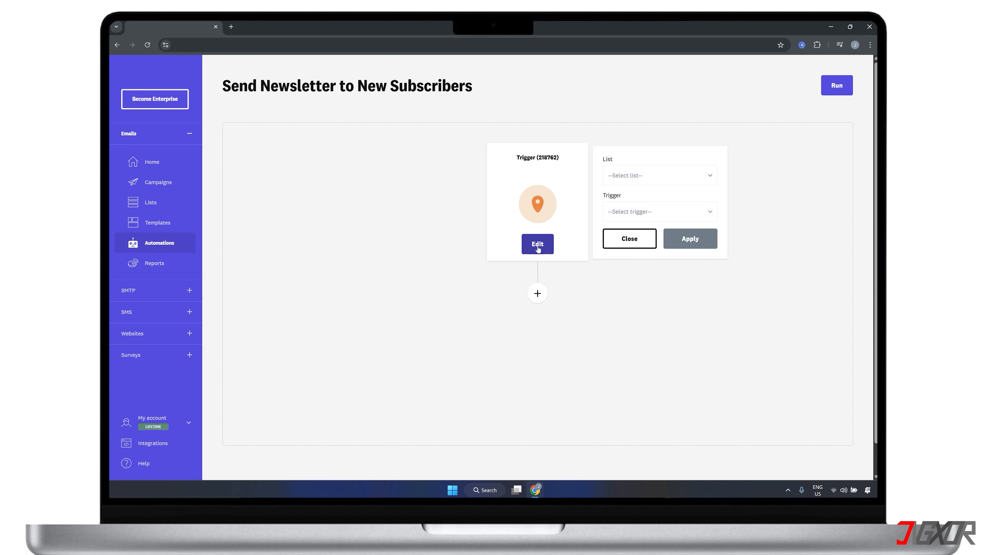
{"action": "left_click", "coordinate": [630, 182]}
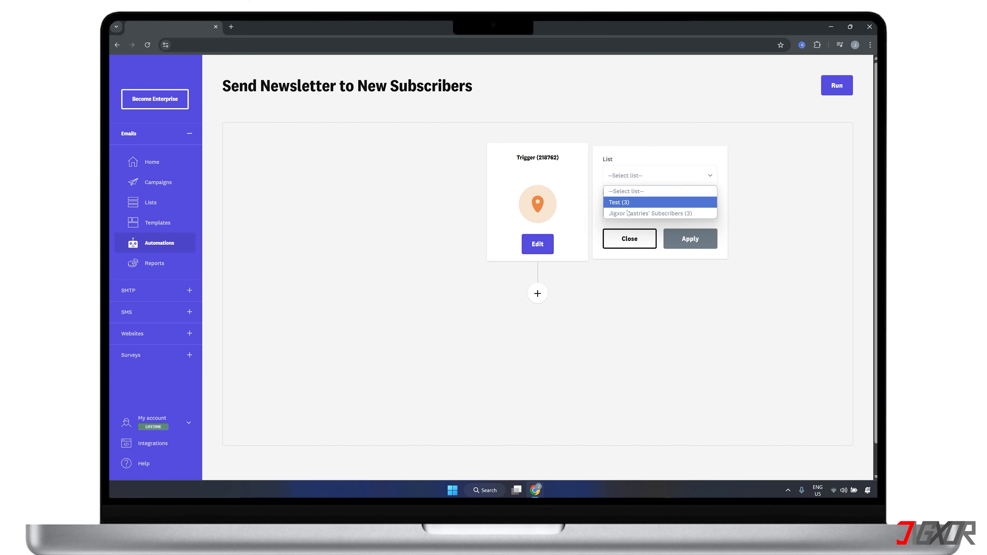
{"action": "left_click", "coordinate": [646, 217]}
{"action": "left_click", "coordinate": [646, 216]}
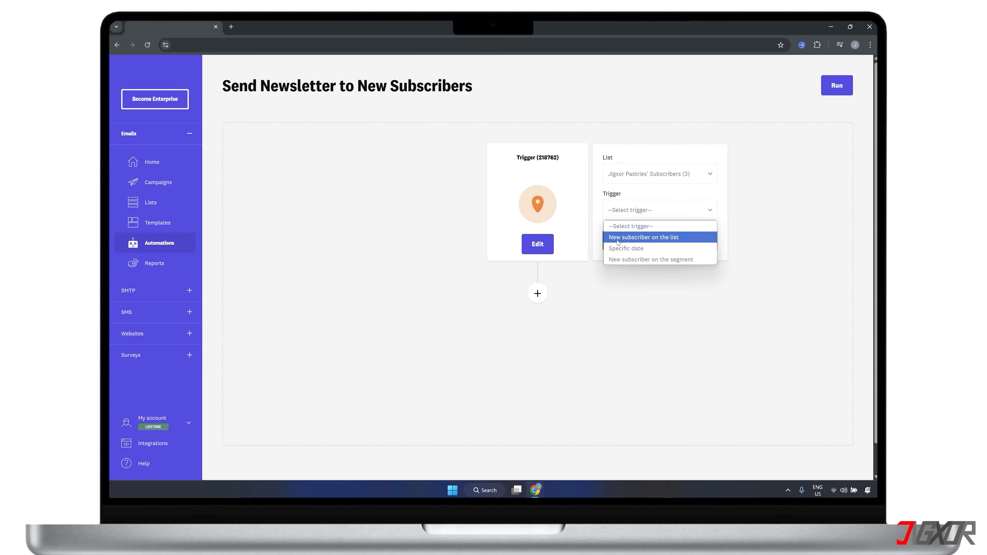
{"action": "left_click", "coordinate": [639, 238]}
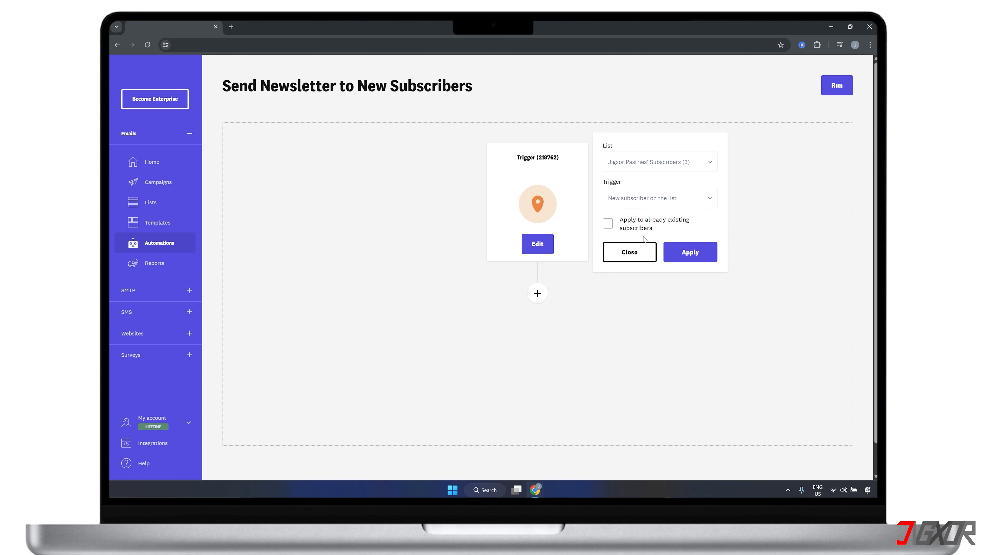
{"action": "left_click", "coordinate": [686, 252]}
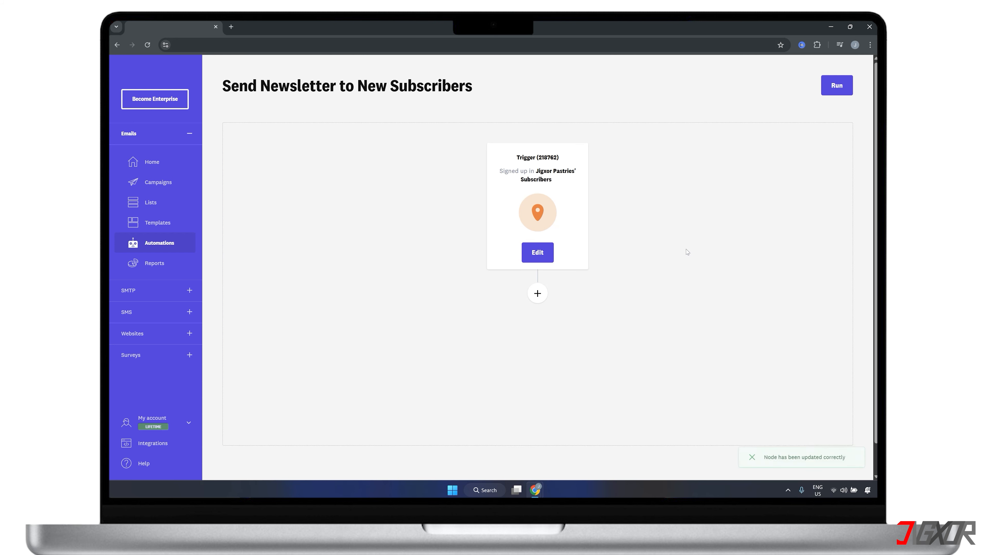
- Review the modules that can be added after the trigger, then run the "Send Newsletter to New Subscribers" automation
{"action": "left_click", "coordinate": [537, 294]}
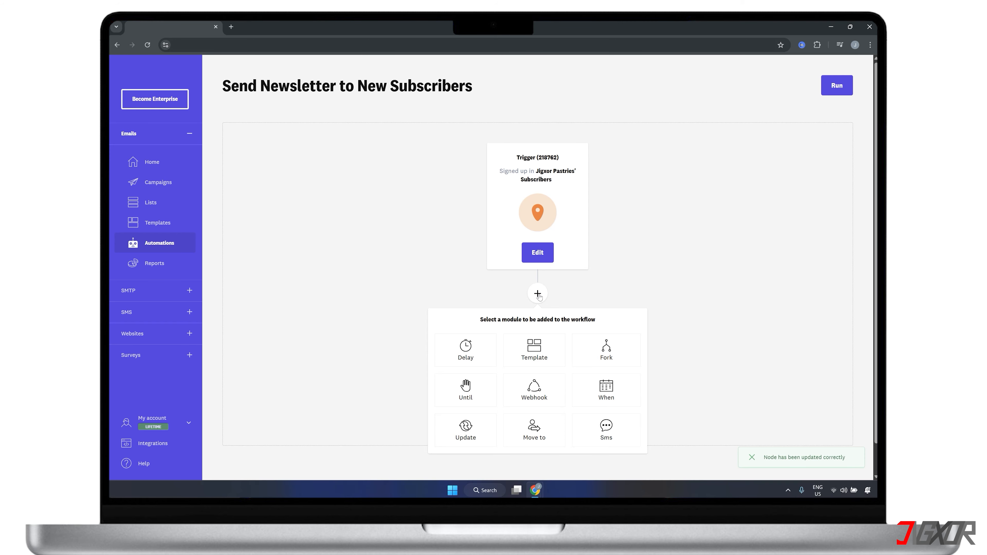
{"action": "scroll", "coordinate": [532, 287], "scroll_direction": "down", "scroll_amount": 1}
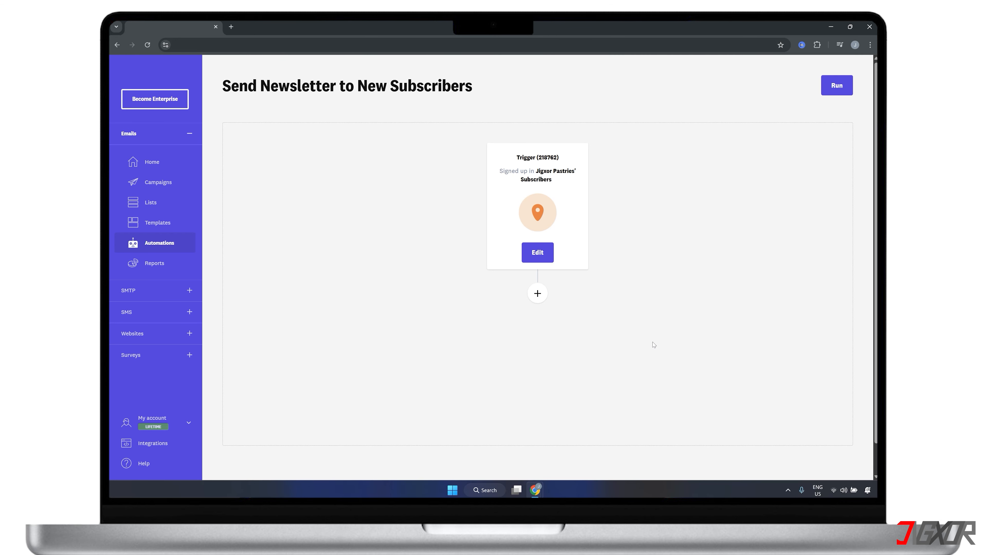
{"action": "left_click", "coordinate": [846, 90]}
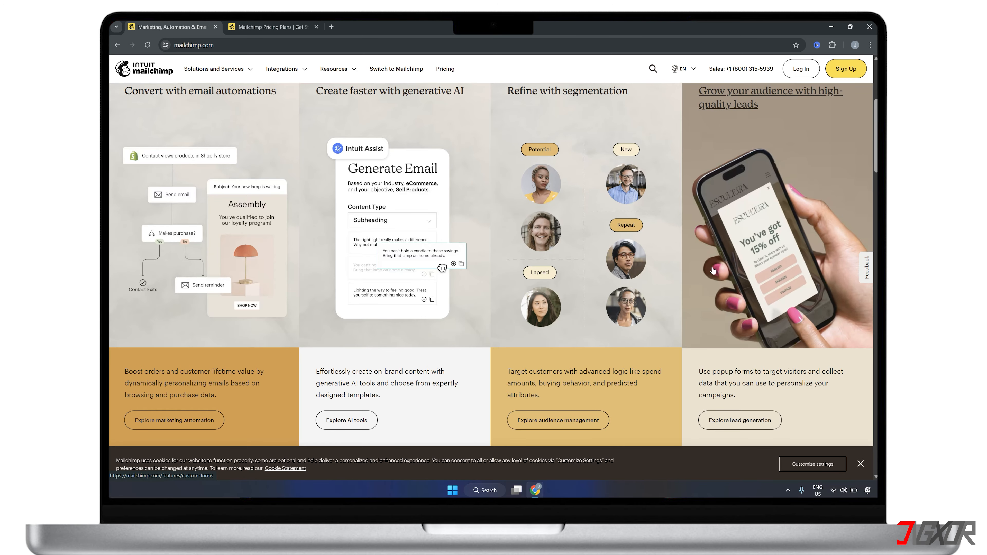
- Switch to Mailchimp's pricing page and examine the Standard and Premium plans' prices, contact limits and feature comparison table
{"action": "left_click", "coordinate": [277, 30]}
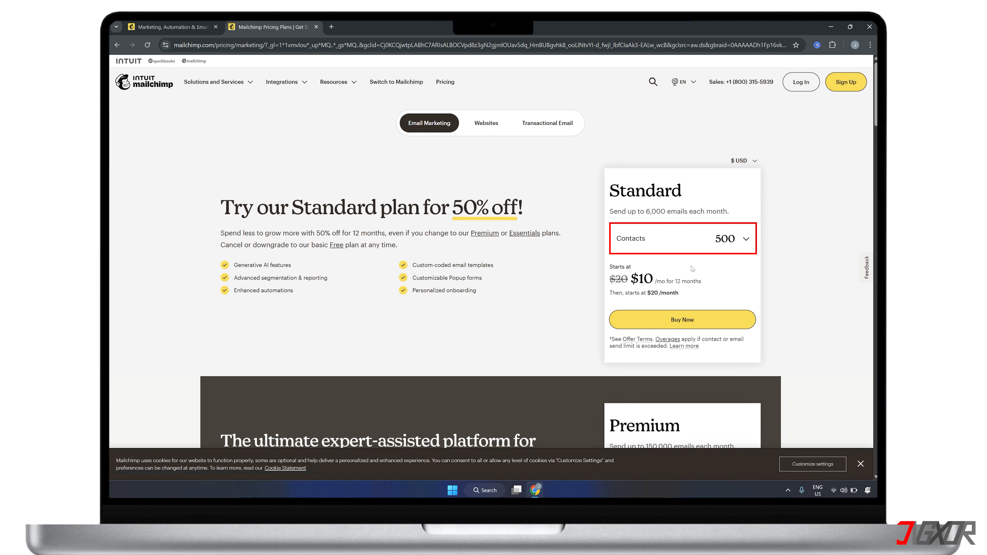
{"action": "scroll", "coordinate": [695, 272], "scroll_direction": "down", "scroll_amount": 6}
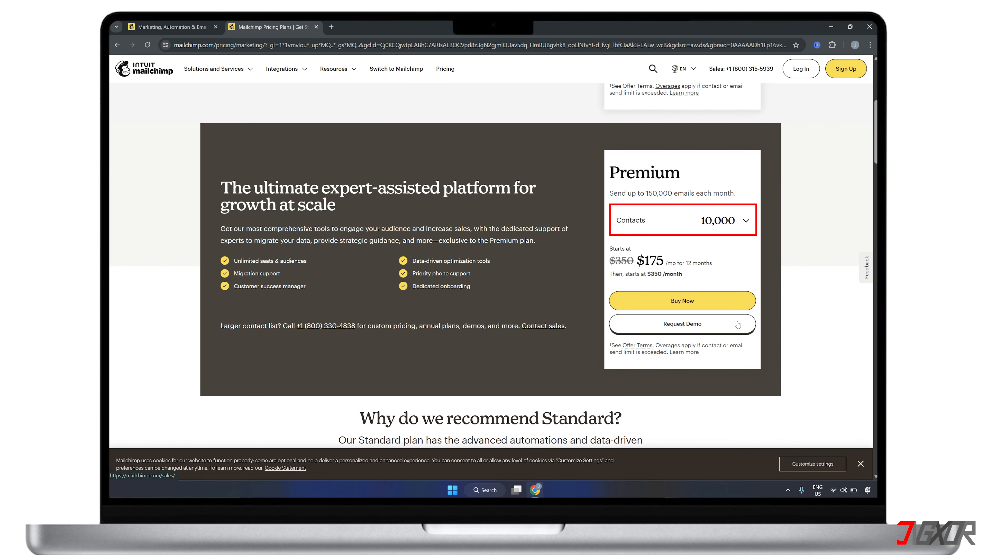
{"action": "scroll", "coordinate": [738, 324], "scroll_direction": "down", "scroll_amount": 8}
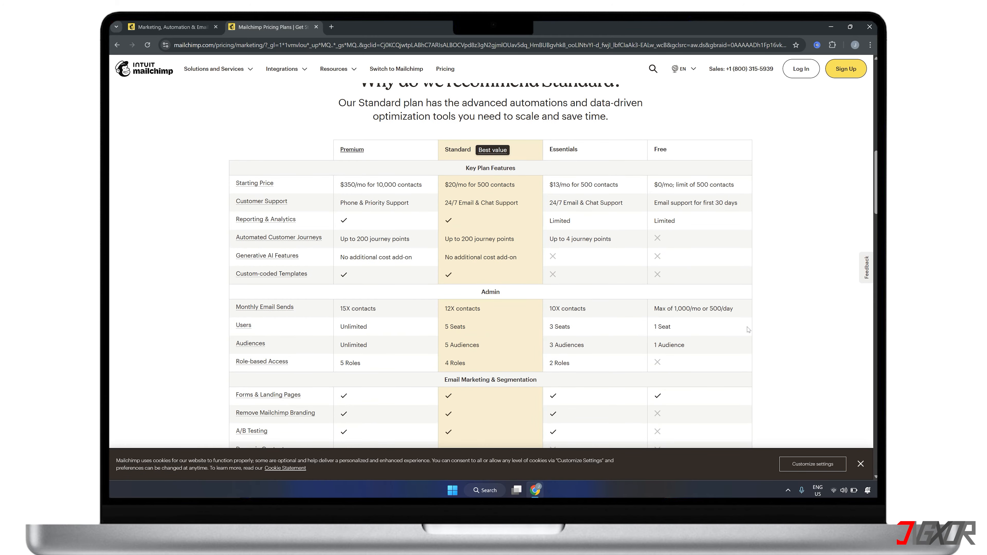
{"action": "scroll", "coordinate": [748, 329], "scroll_direction": "down", "scroll_amount": 1}
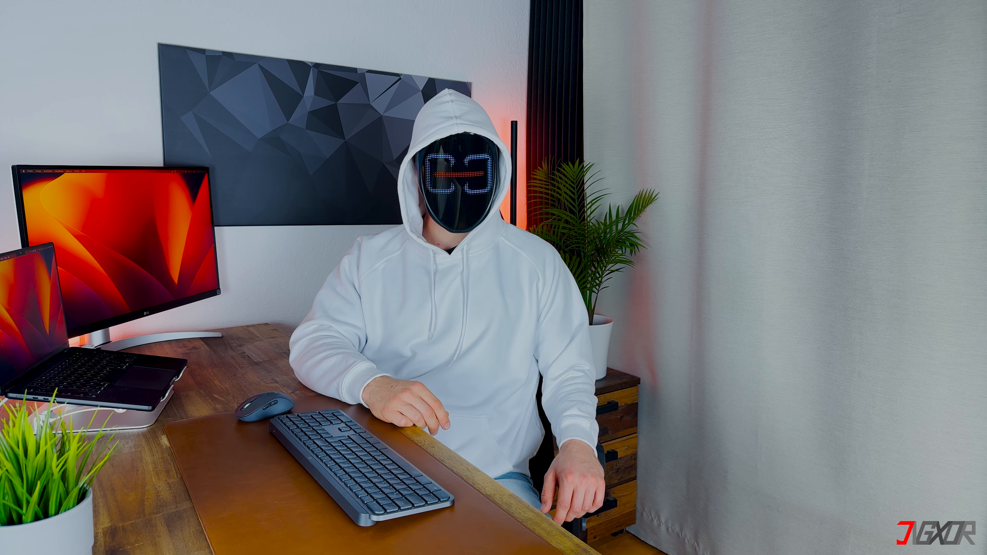